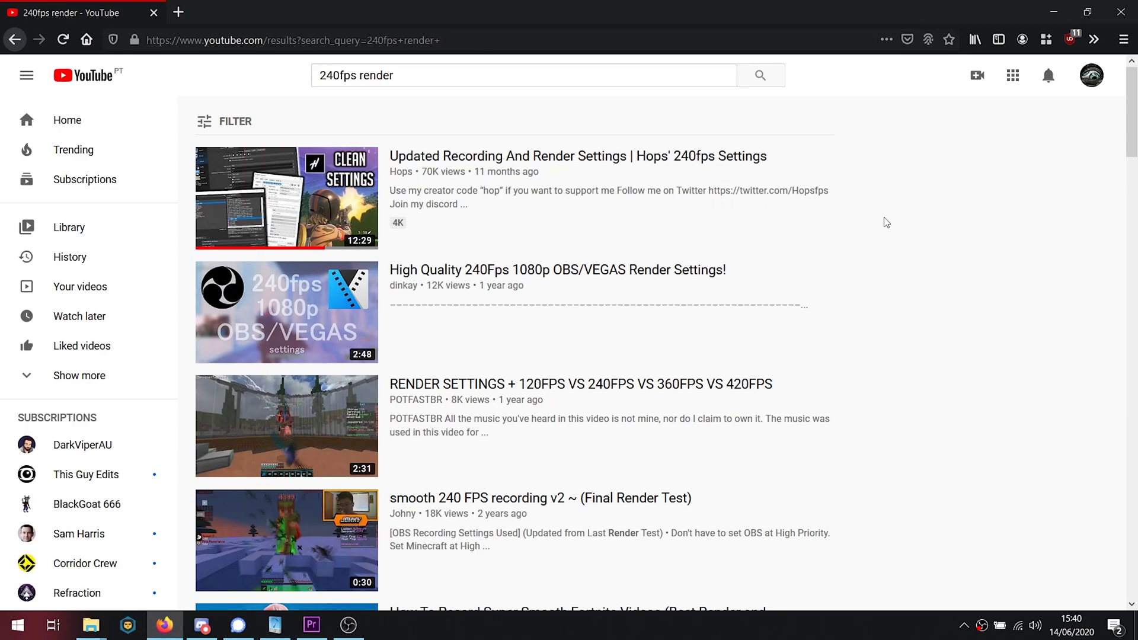
Step: Scroll down through the YouTube search results for '240fps render'
scroll(887, 222, "down", 5)
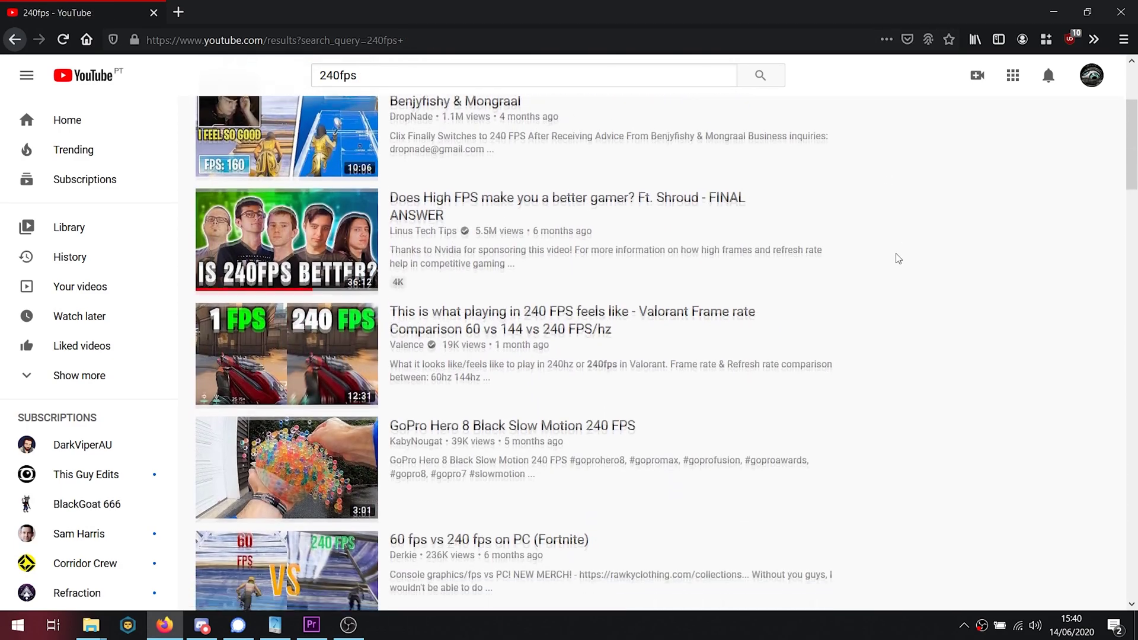
scroll(898, 258, "down", 7)
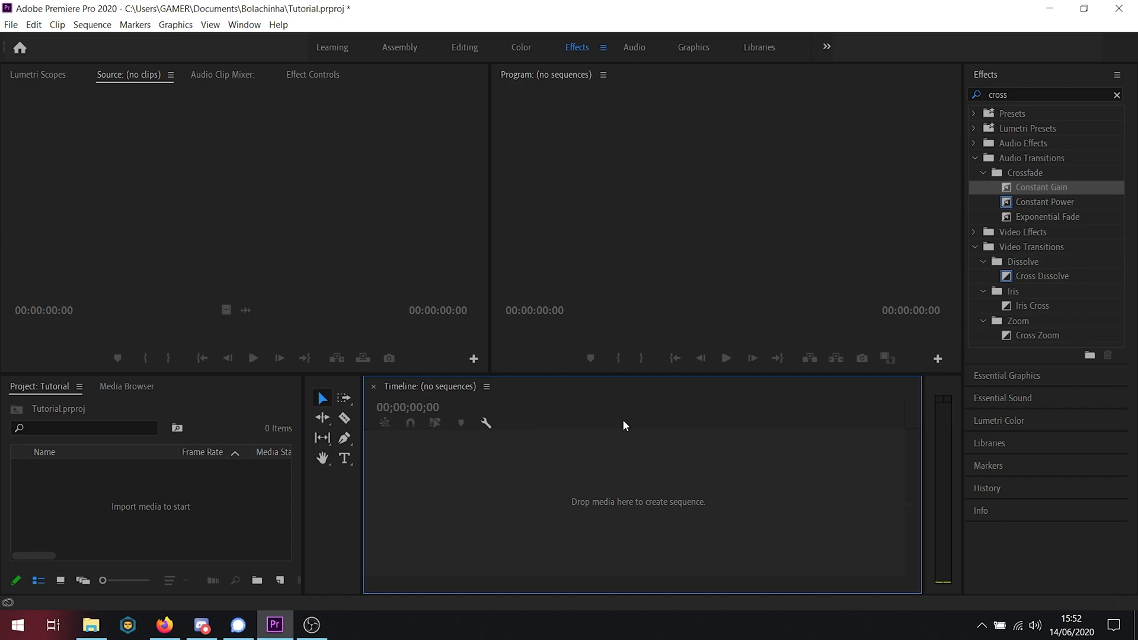
Step: Confirm in its Properties details that the MP4 recording is 240 fps, then drag it onto Premiere's timeline
left_click(91, 625)
right_click(544, 202)
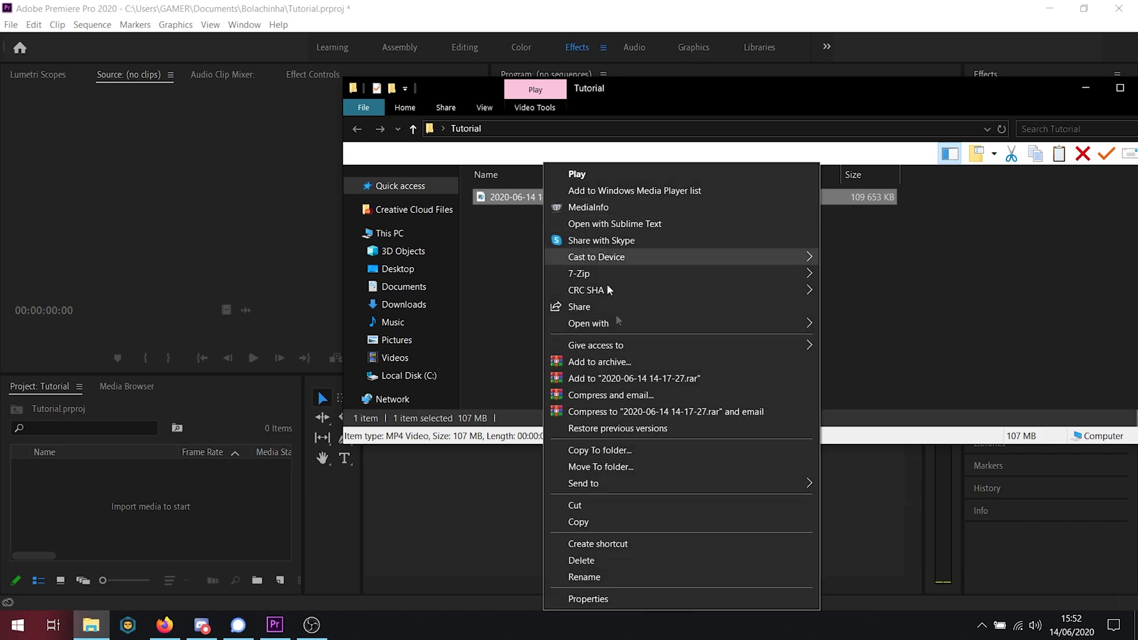
left_click(610, 592)
left_click(641, 232)
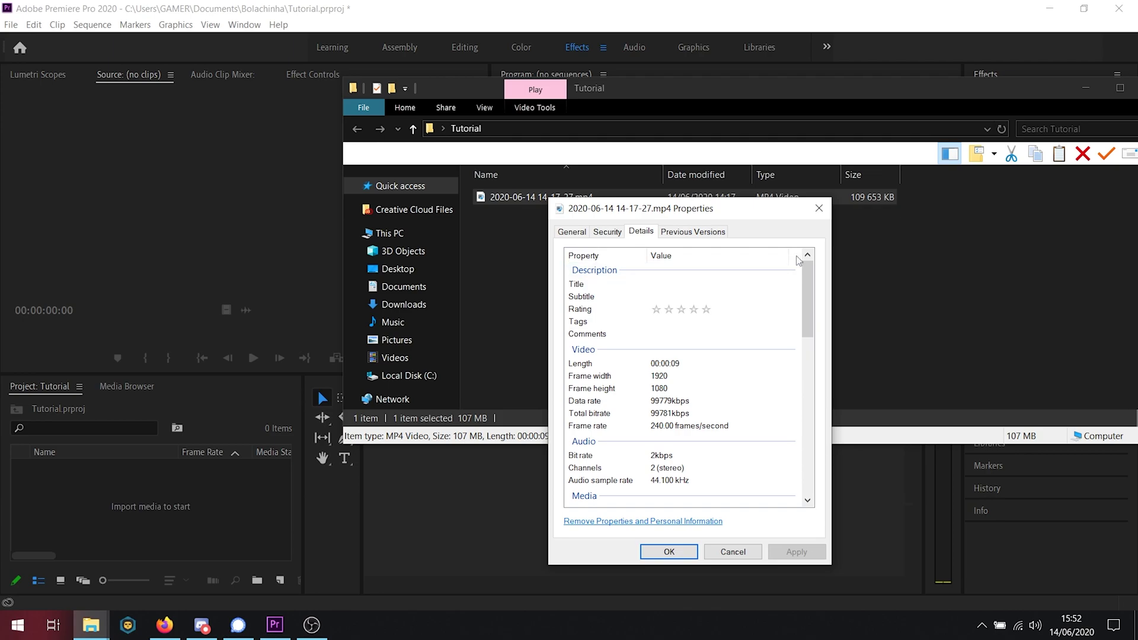
left_click(819, 208)
left_click_drag(591, 200, 553, 530)
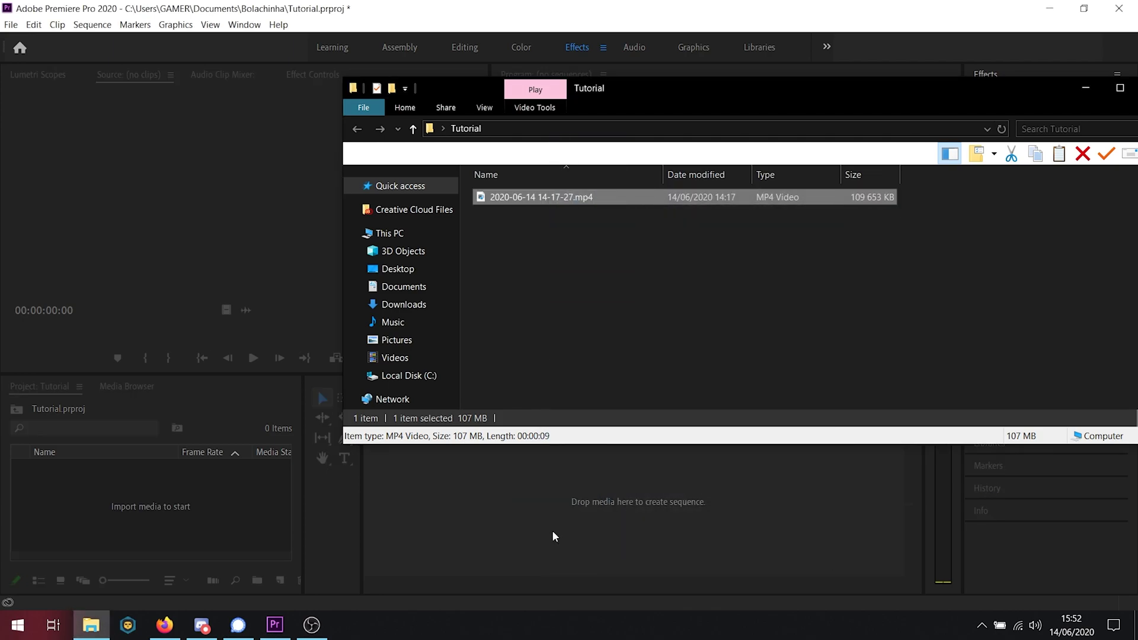
Step: Razor the clip at 02;16 and 04;08 and ripple-delete the middle section
left_click(1082, 91)
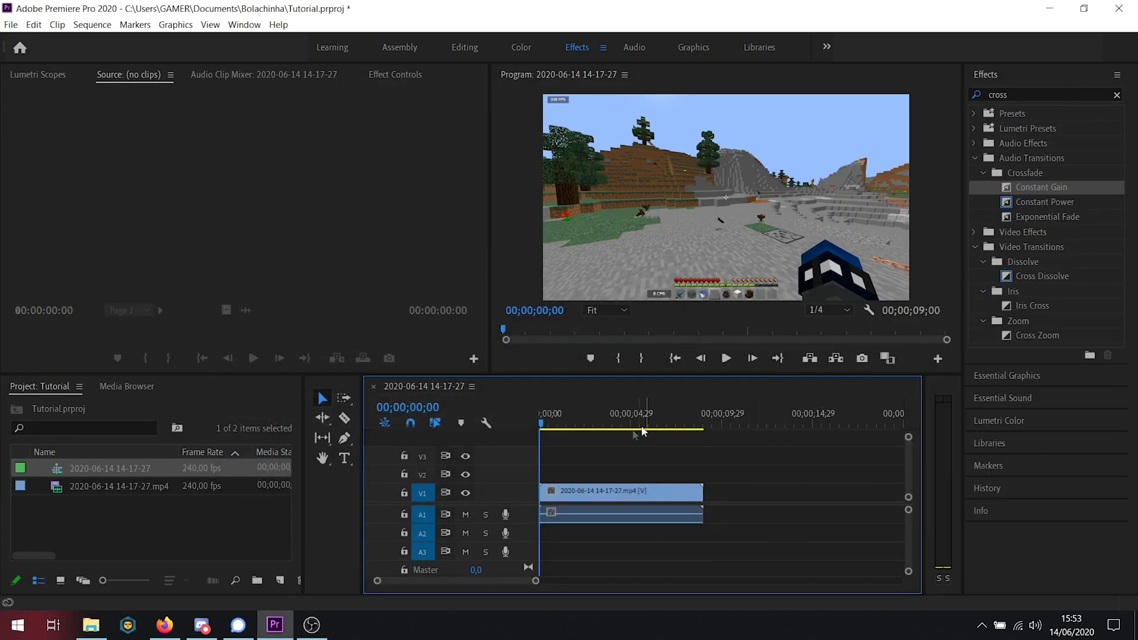
left_click(604, 425)
left_click_drag(604, 427, 590, 426)
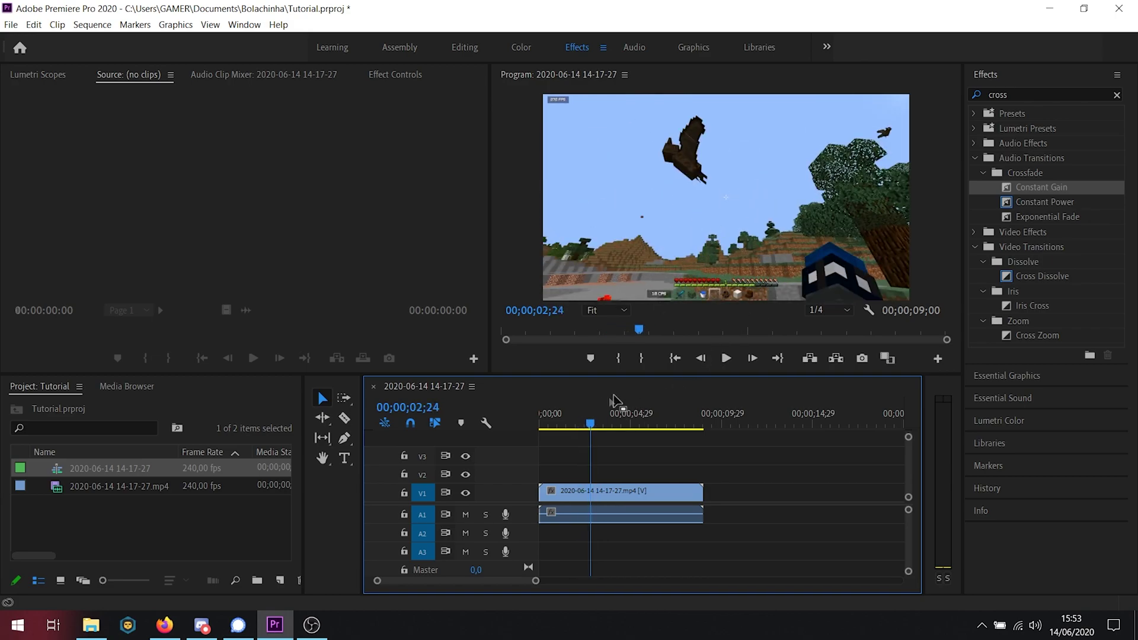
left_click(585, 423)
key("c")
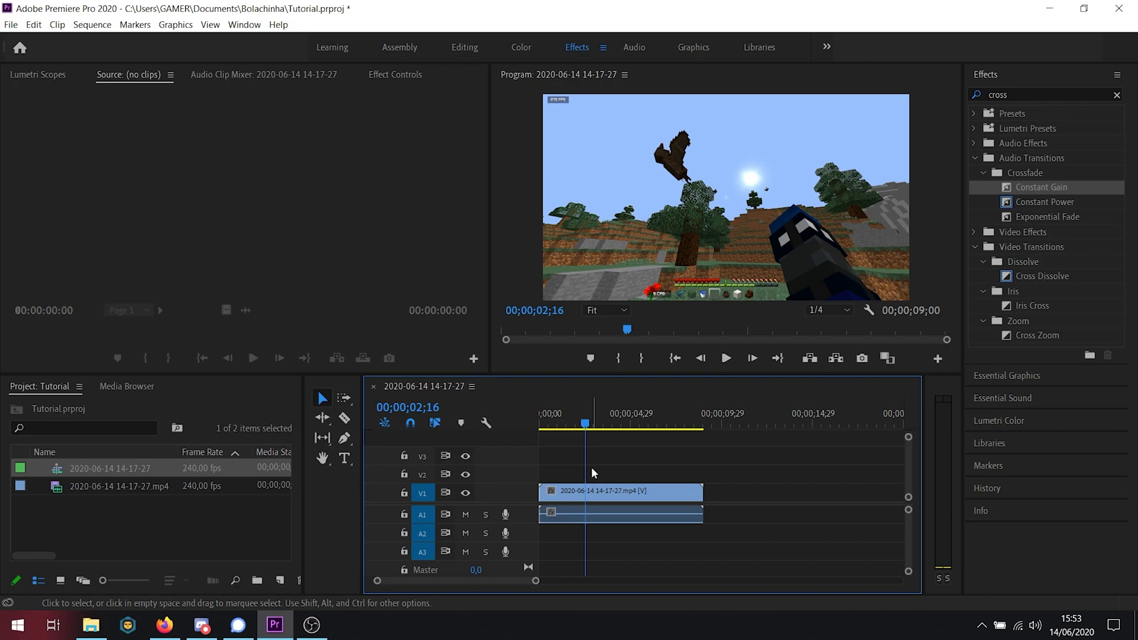
left_click(585, 494)
left_click(618, 423)
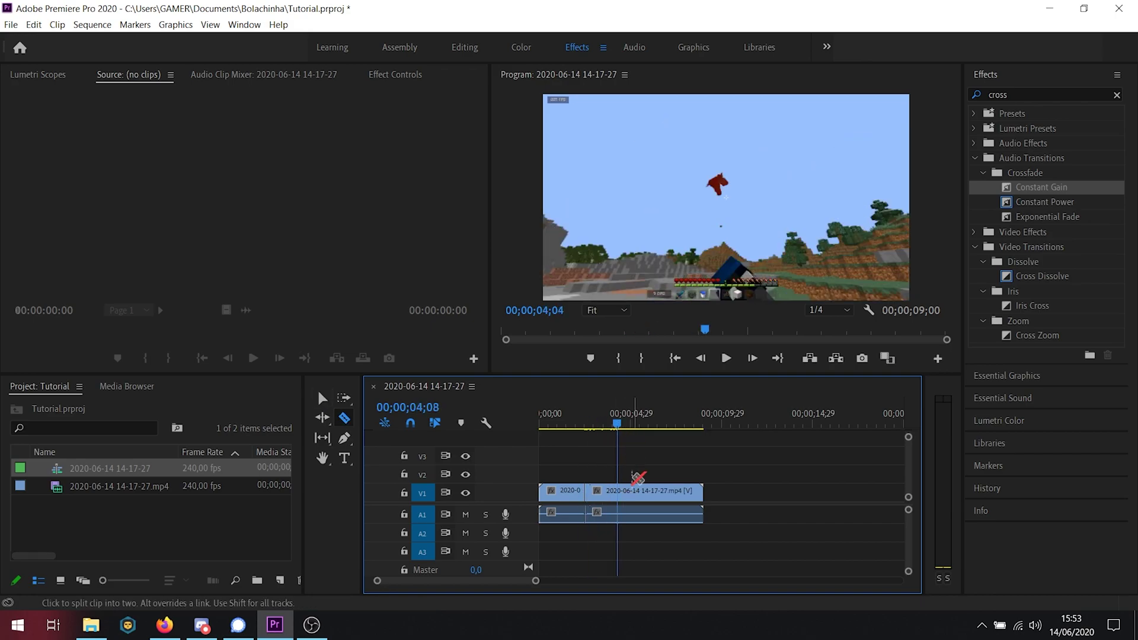
left_click(617, 491)
key("v")
left_click(595, 500)
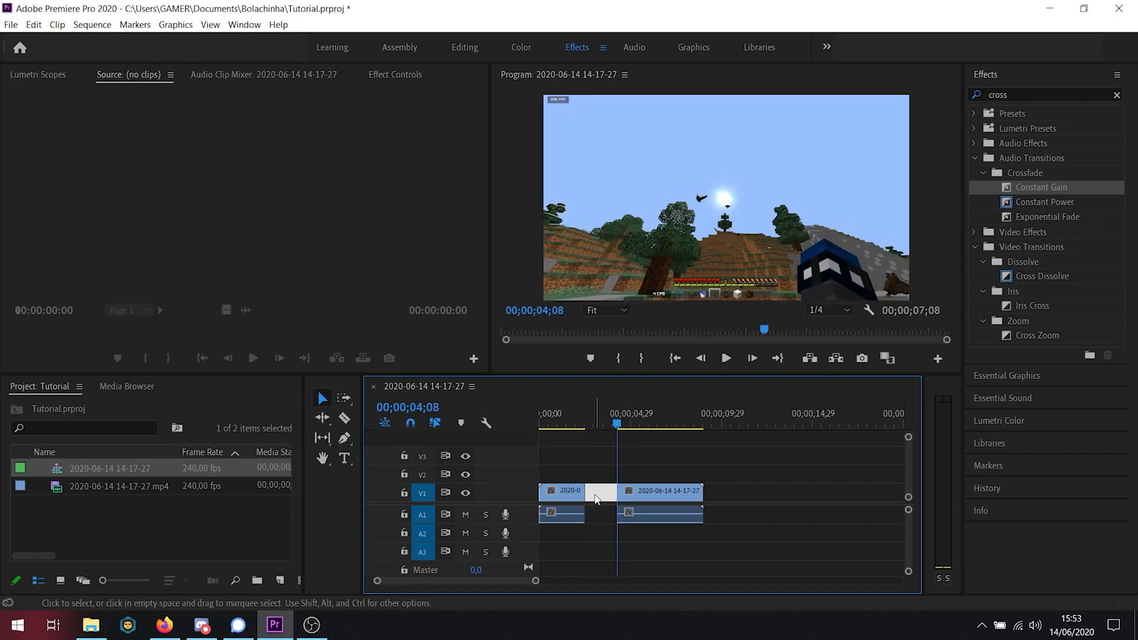
key("shift+Delete")
Step: Add a Cross Dissolve at the cut and scrub across it to preview the transition
left_click_drag(1039, 278, 588, 496)
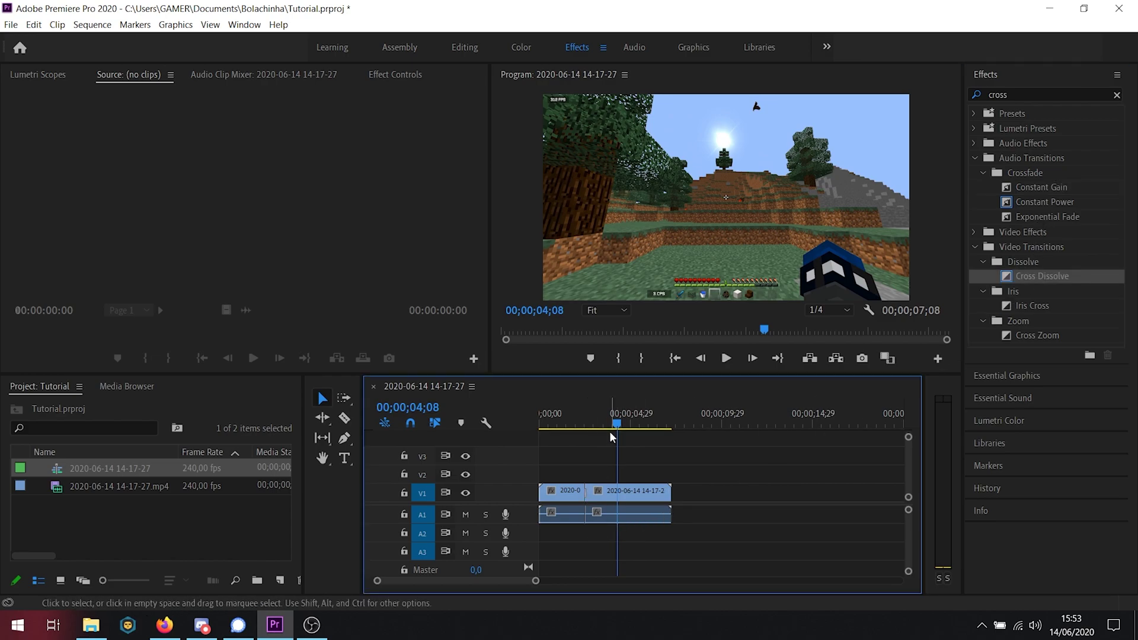
mouse_move(613, 422)
left_mouse_down()
mouse_move(582, 422)
mouse_move(622, 423)
left_mouse_up()
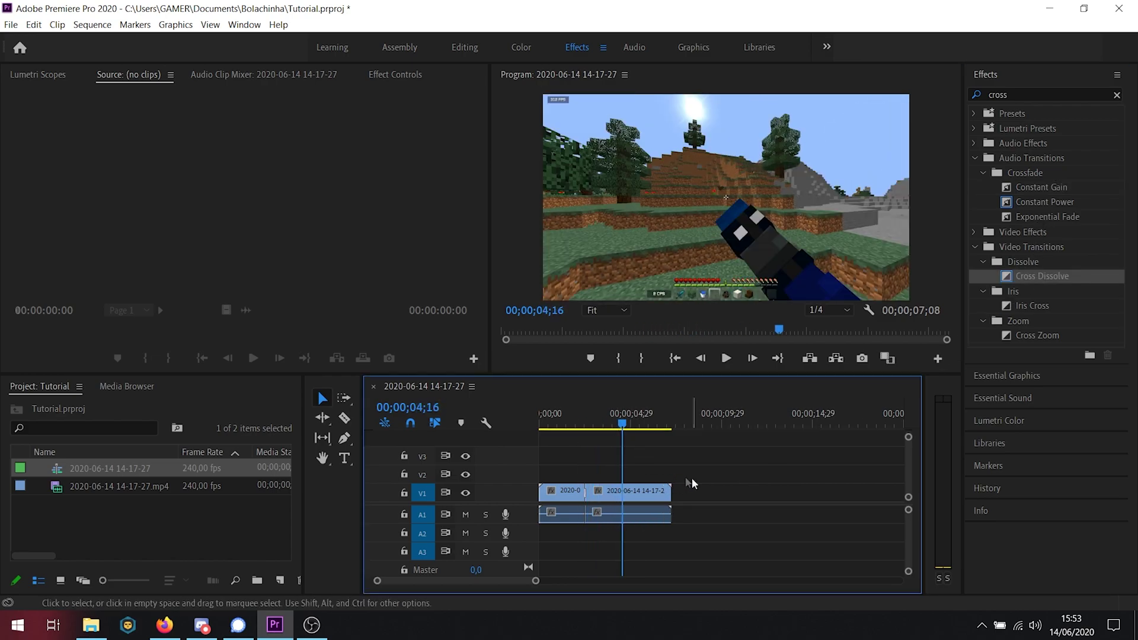
left_click(100, 421)
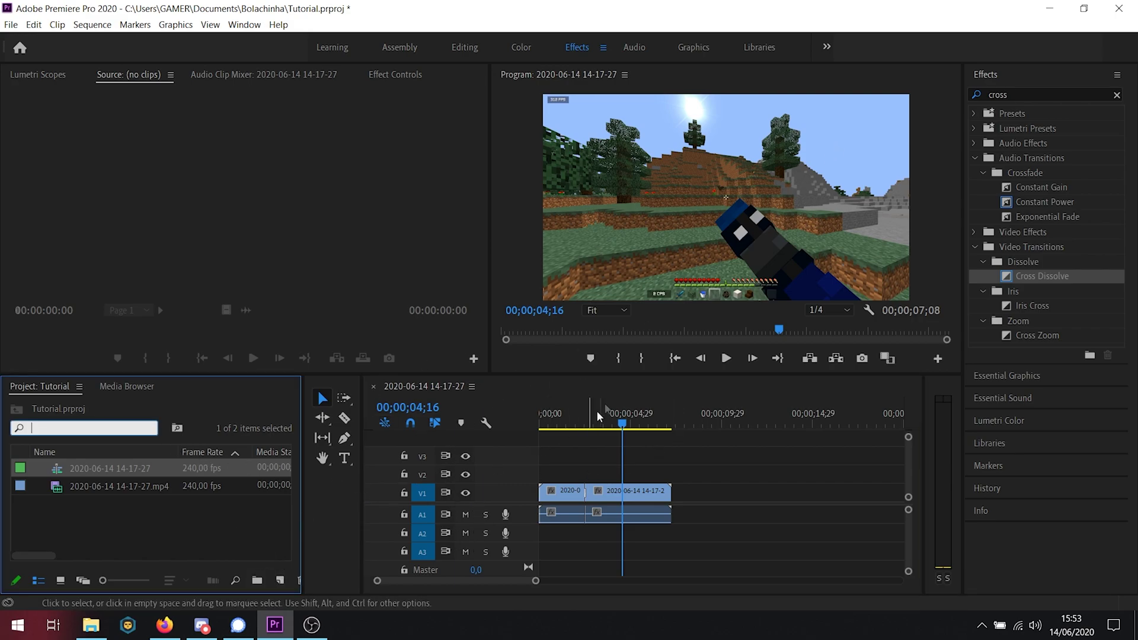
left_click_drag(599, 417, 604, 416)
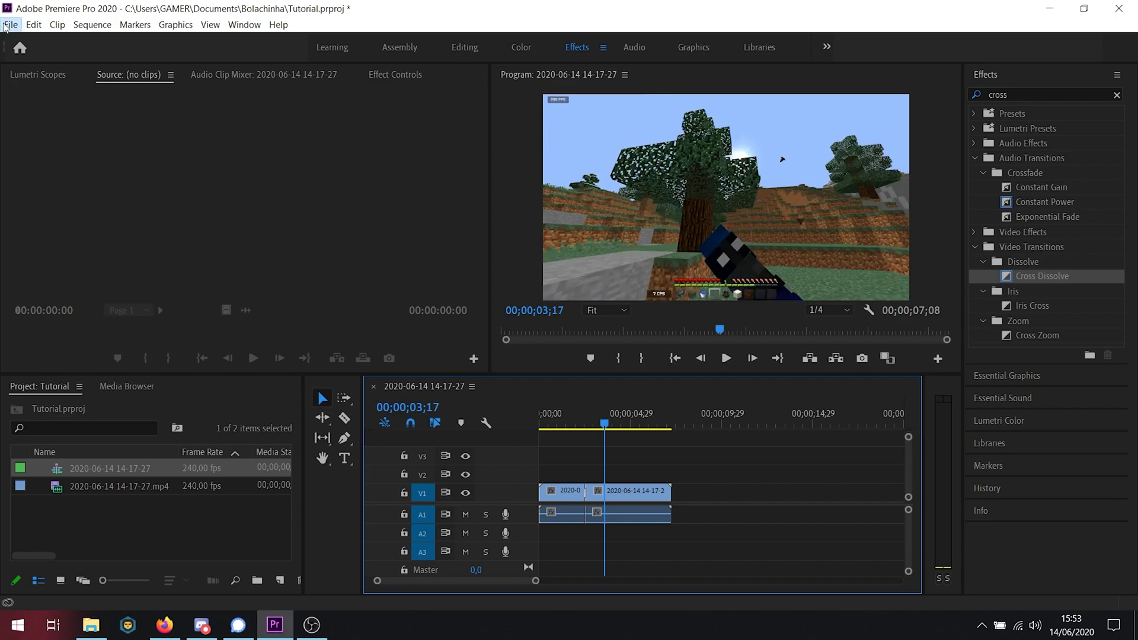
Step: In Export Media settings, enable Render at Maximum Depth and raise the H.264 target bitrate to 19.32 Mbps
left_click(6, 26)
mouse_move(145, 411)
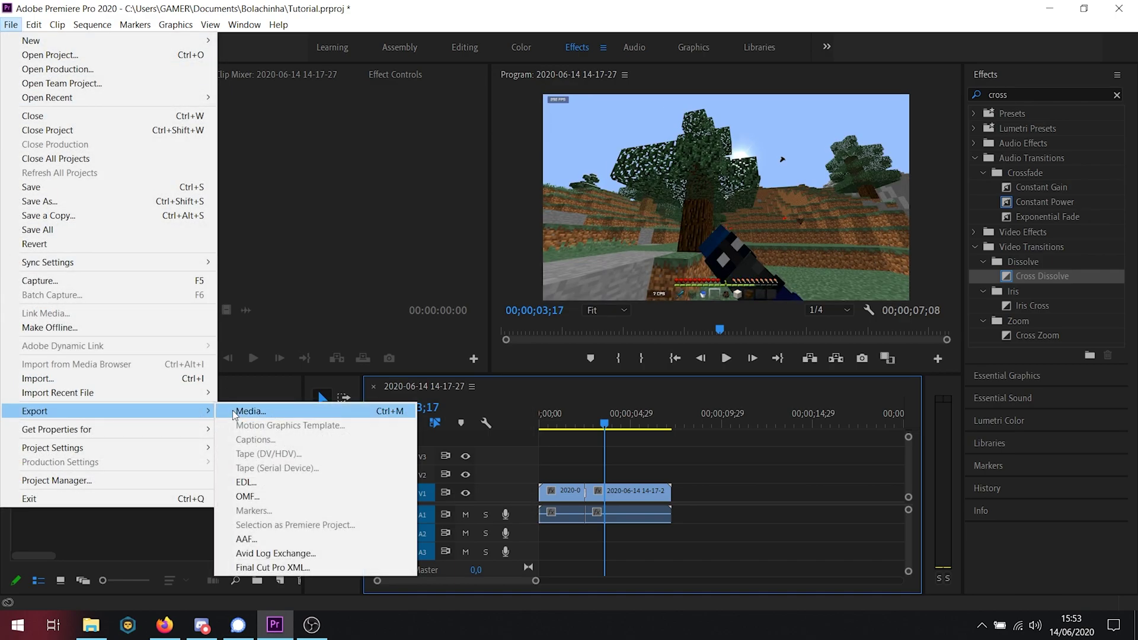
left_click(249, 412)
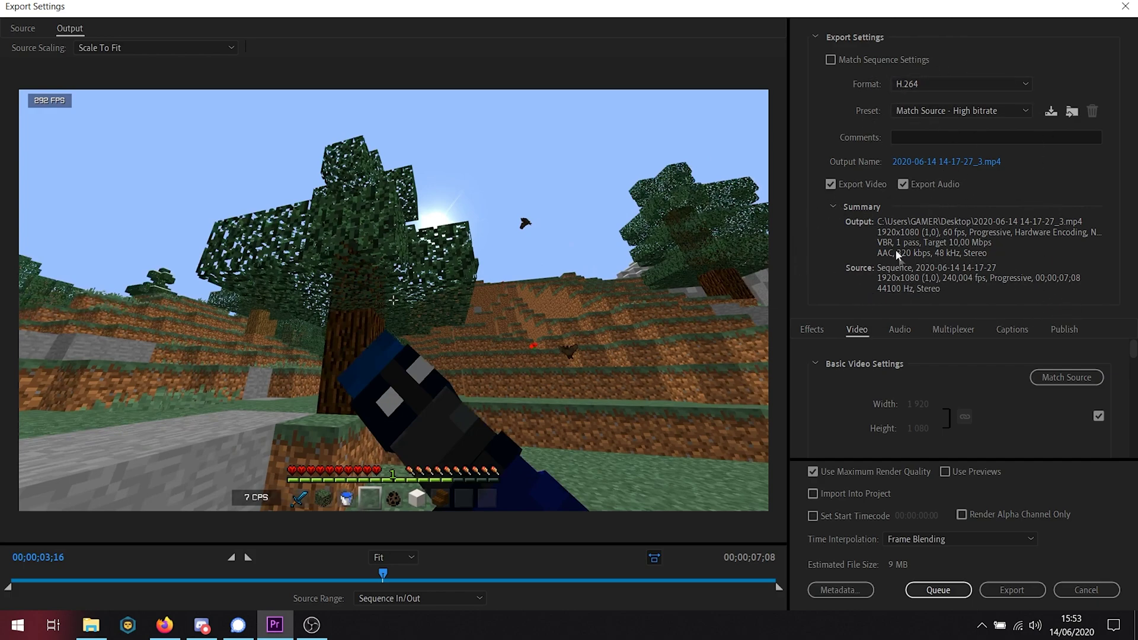
left_click_drag(1133, 355, 1134, 438)
left_click(820, 393)
left_click_drag(941, 386, 970, 390)
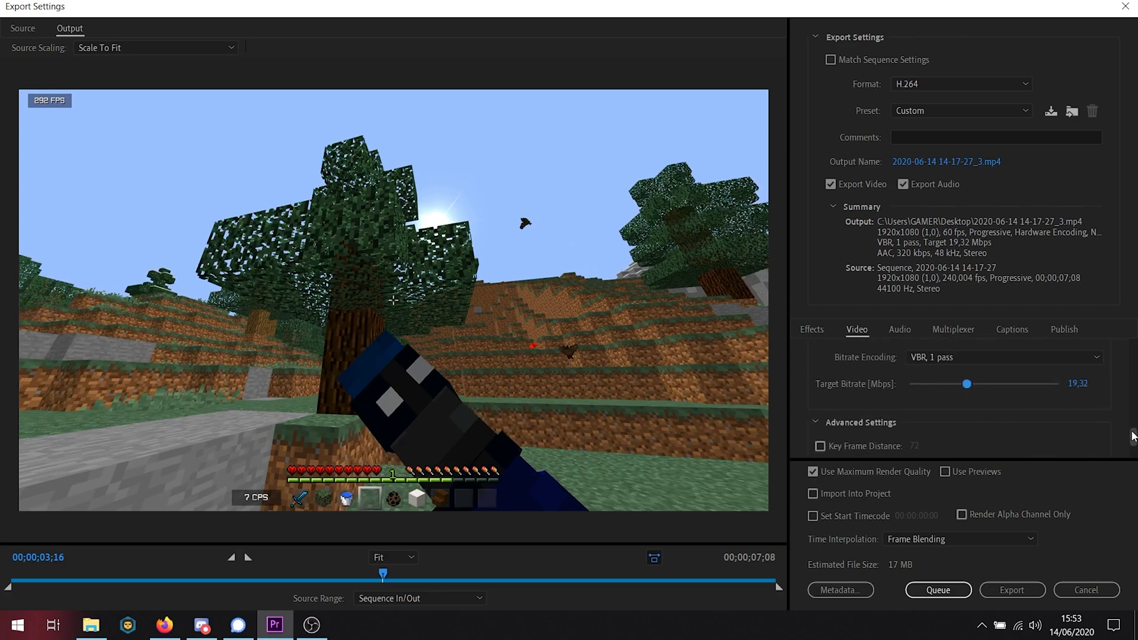
left_click_drag(1133, 437, 1133, 449)
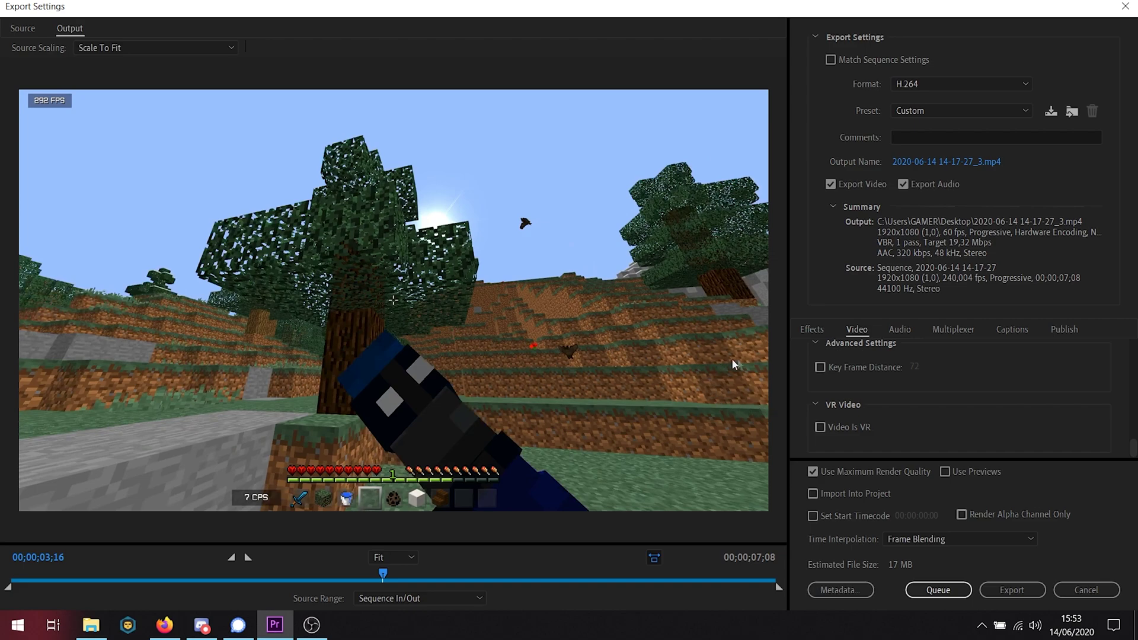
left_click(912, 541)
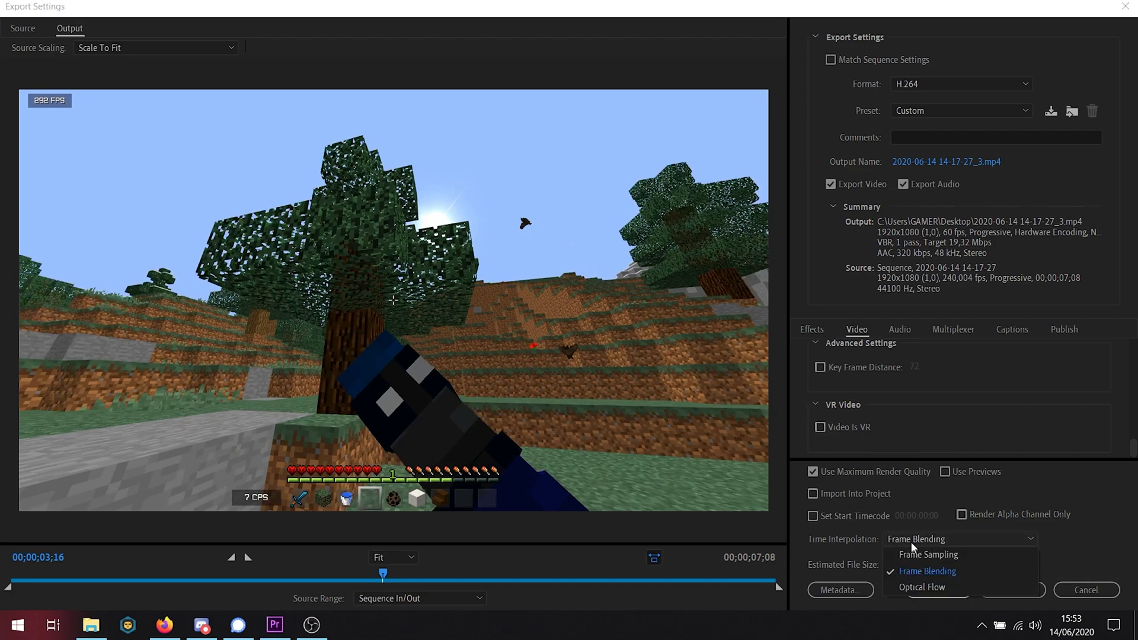
left_click(919, 558)
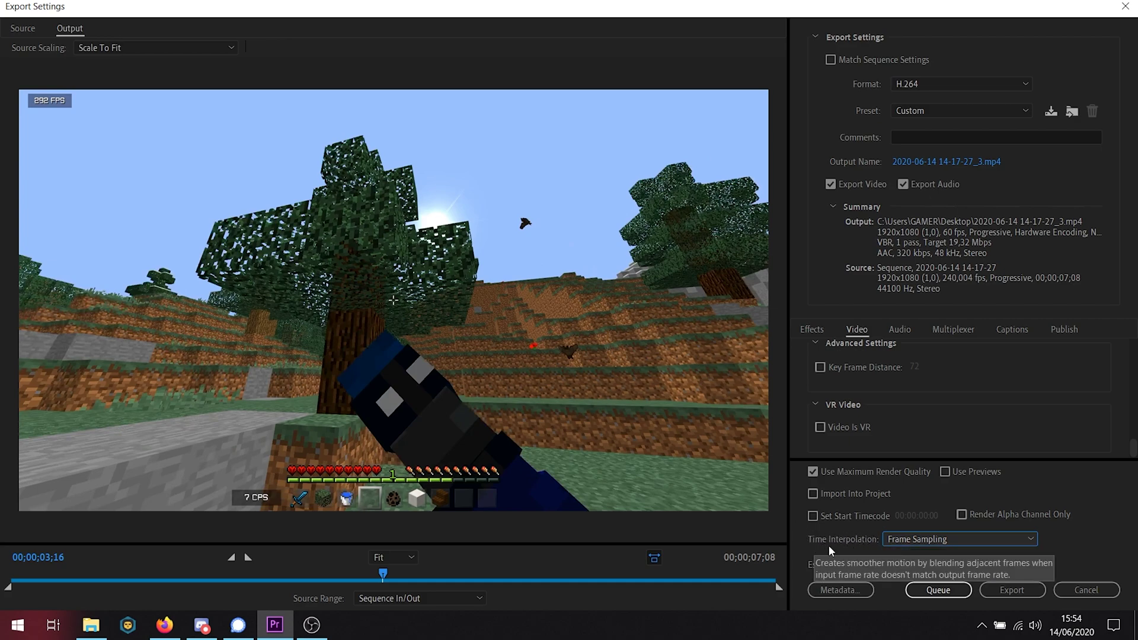
left_click(907, 540)
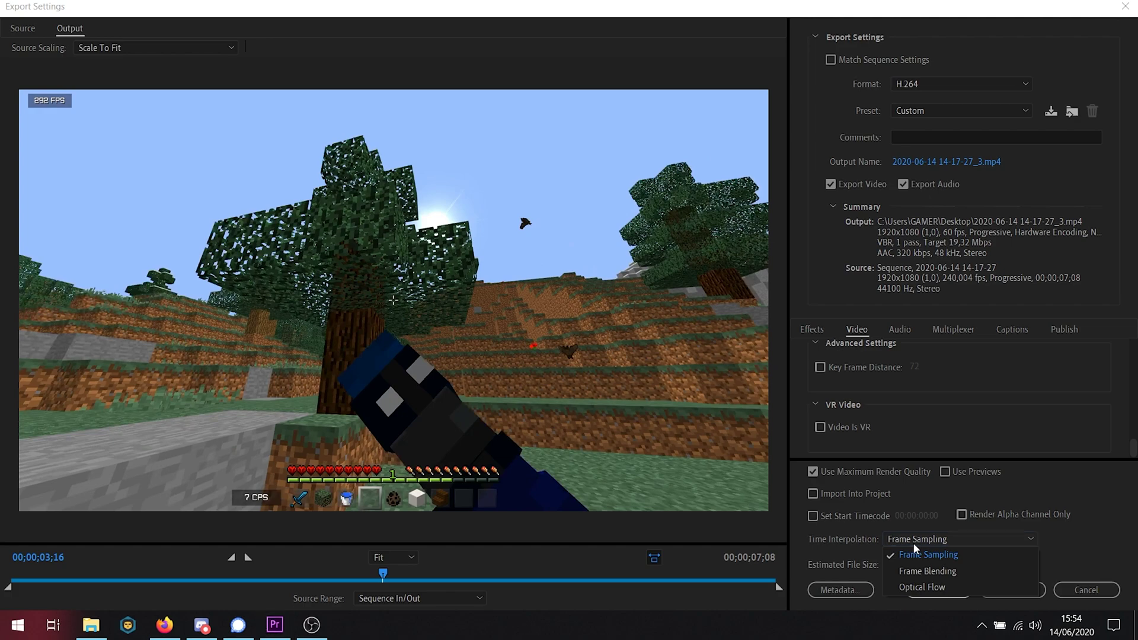
left_click(928, 539)
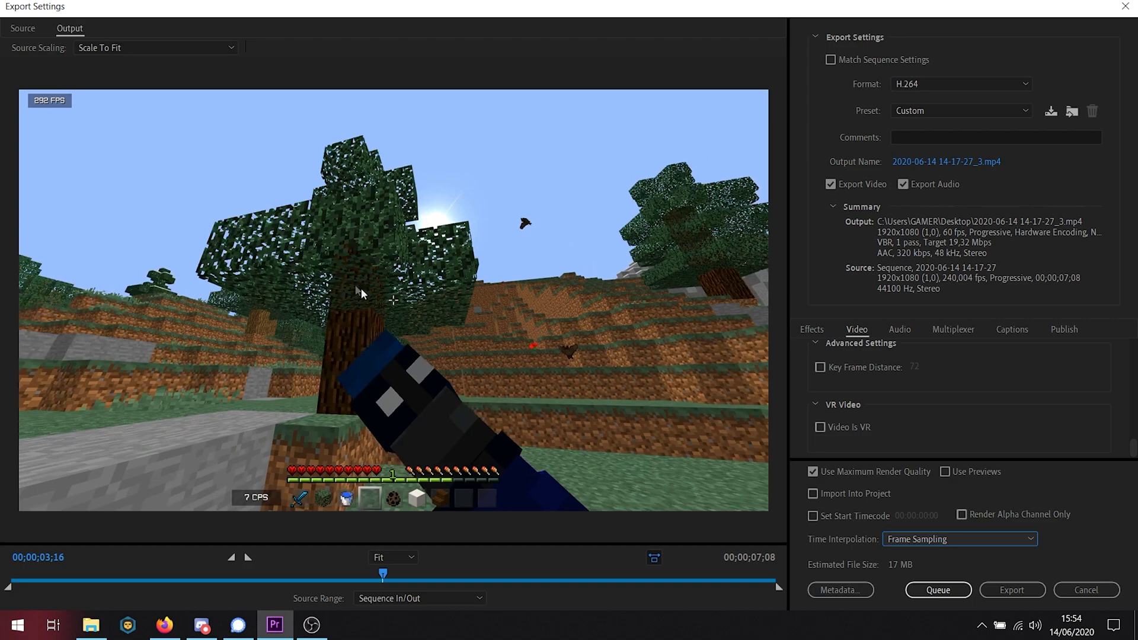
left_click(929, 539)
left_click(931, 571)
Step: Export the video, then play and pause it in Windows Media Player to inspect the frame-blended motion
left_click(1012, 591)
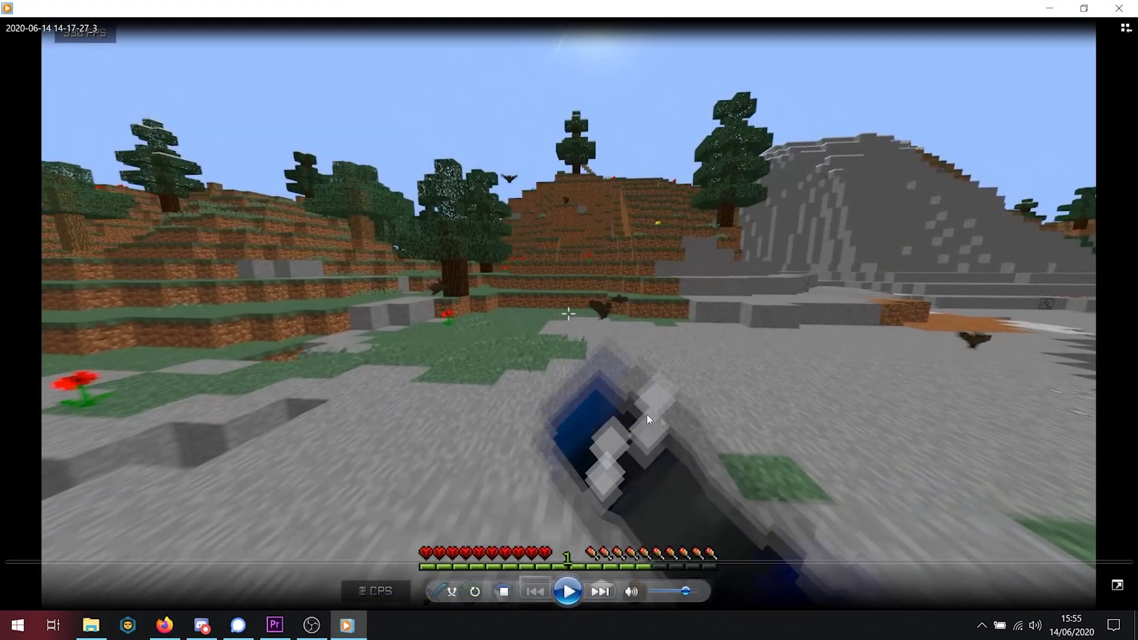
left_click(568, 591)
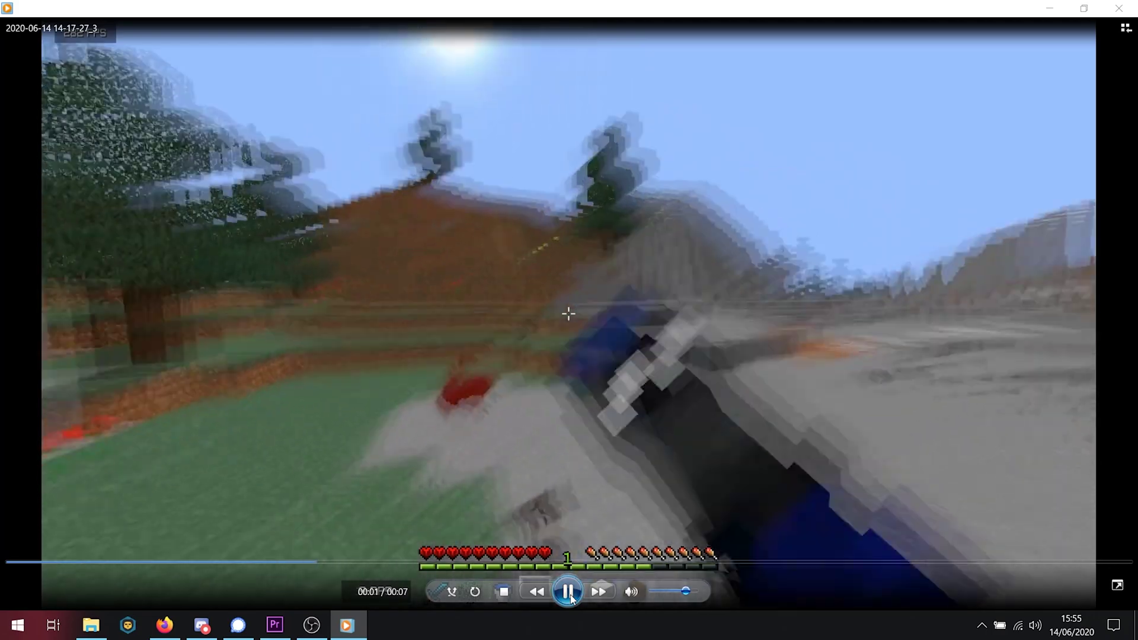
left_click(572, 592)
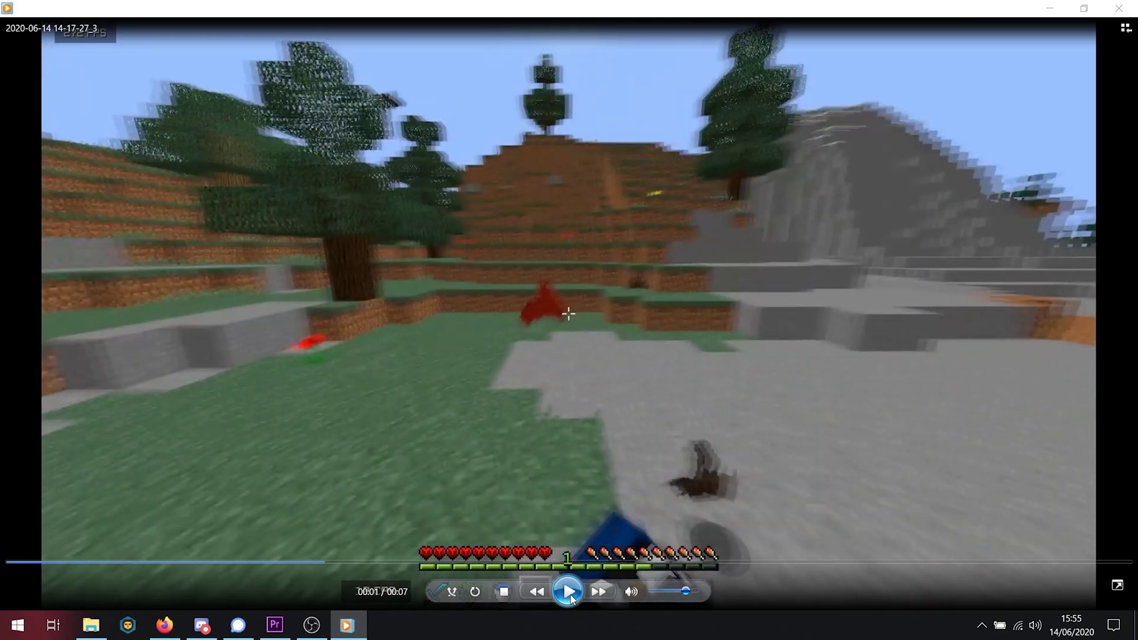
left_click(579, 593)
left_click(575, 596)
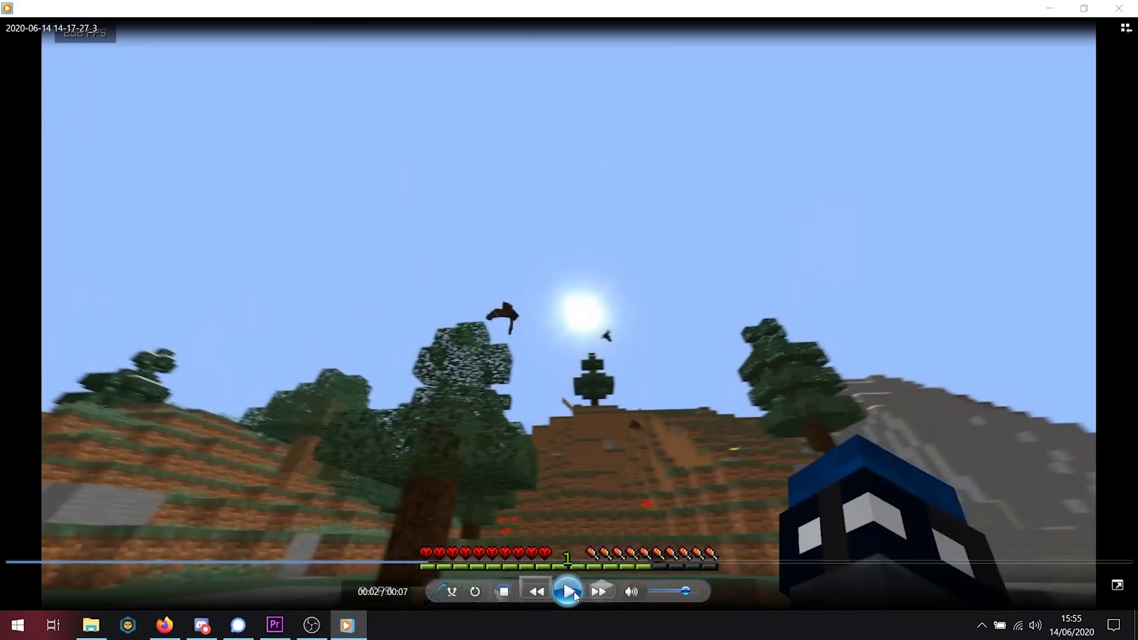
left_click(575, 596)
left_click(575, 596)
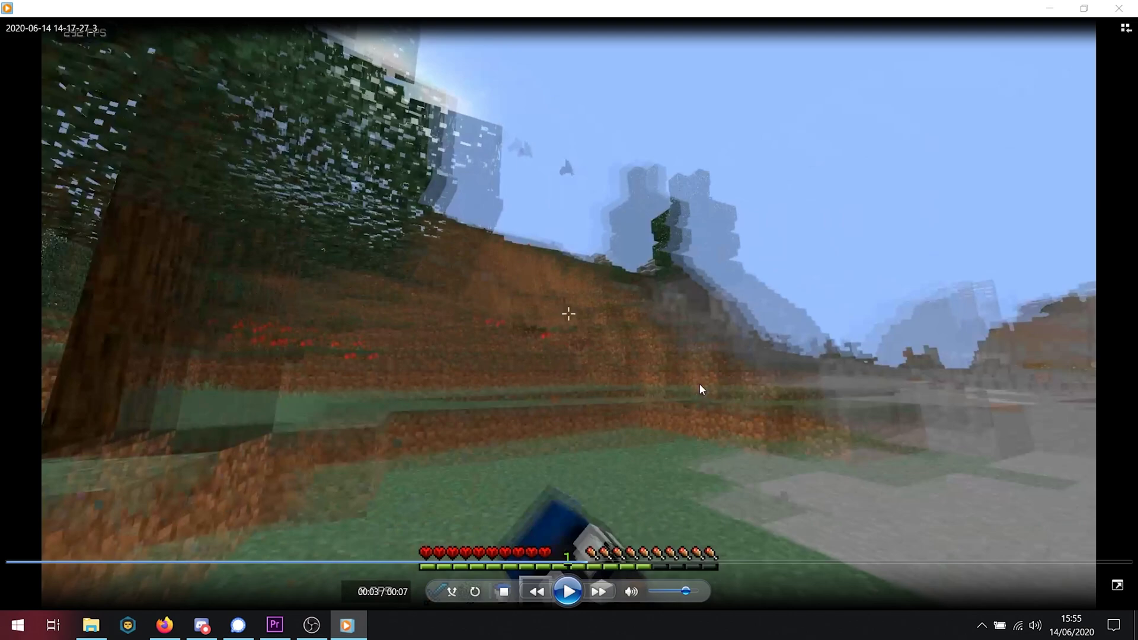
left_click(274, 626)
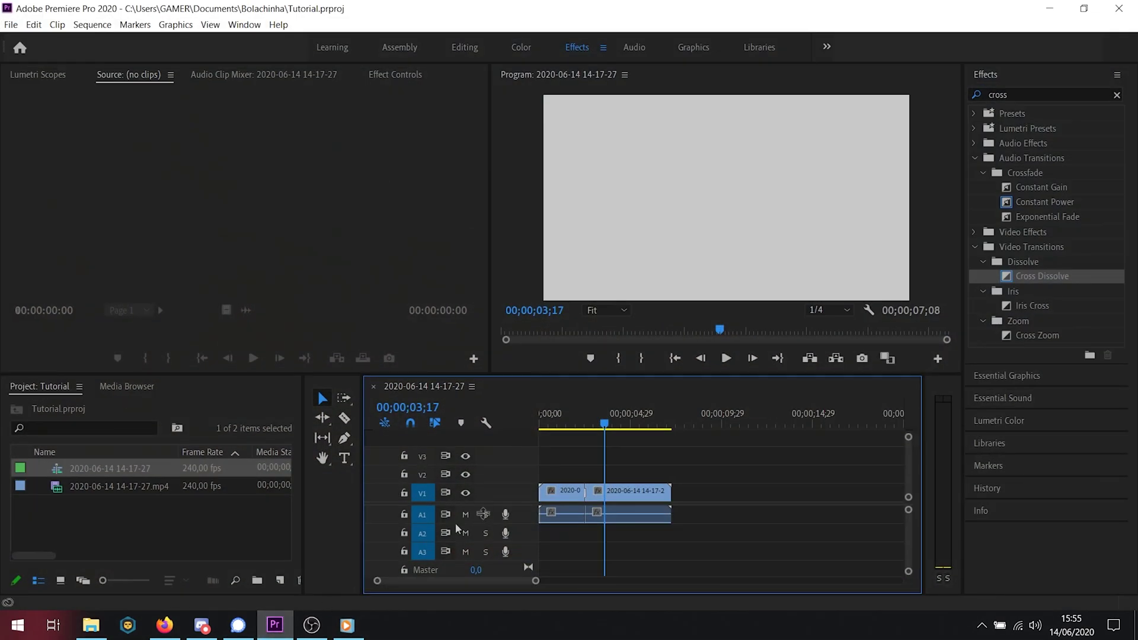